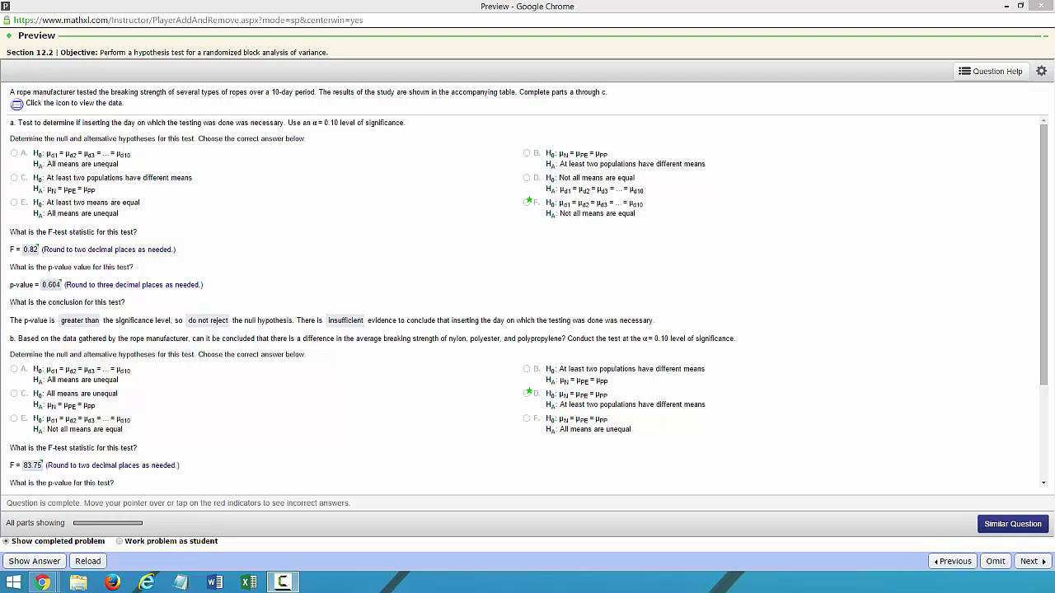
View the rope question's data table and open it in StatCrunch
left_click(18, 106)
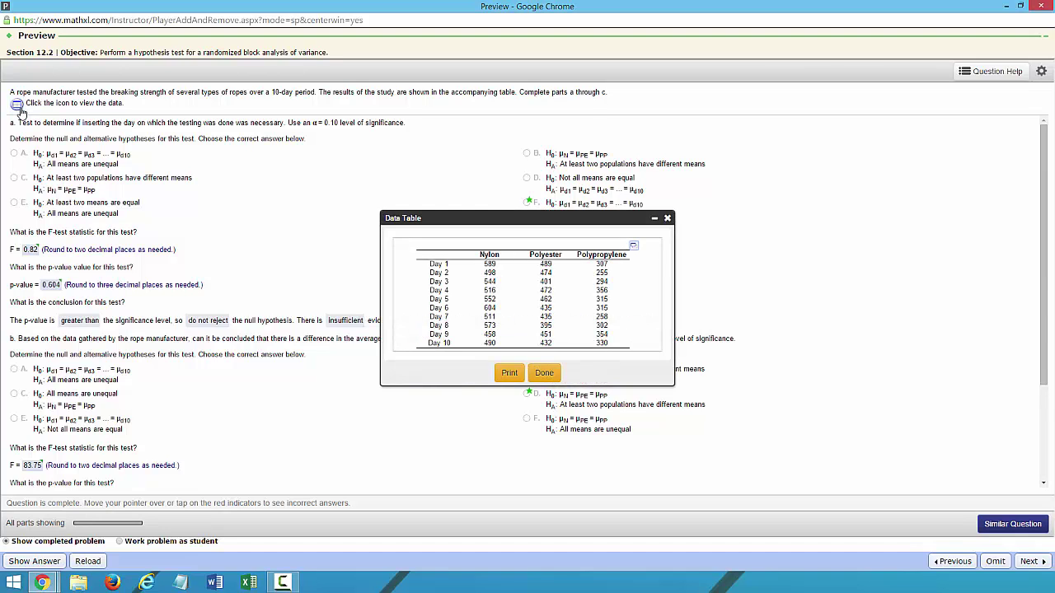
left_click(633, 246)
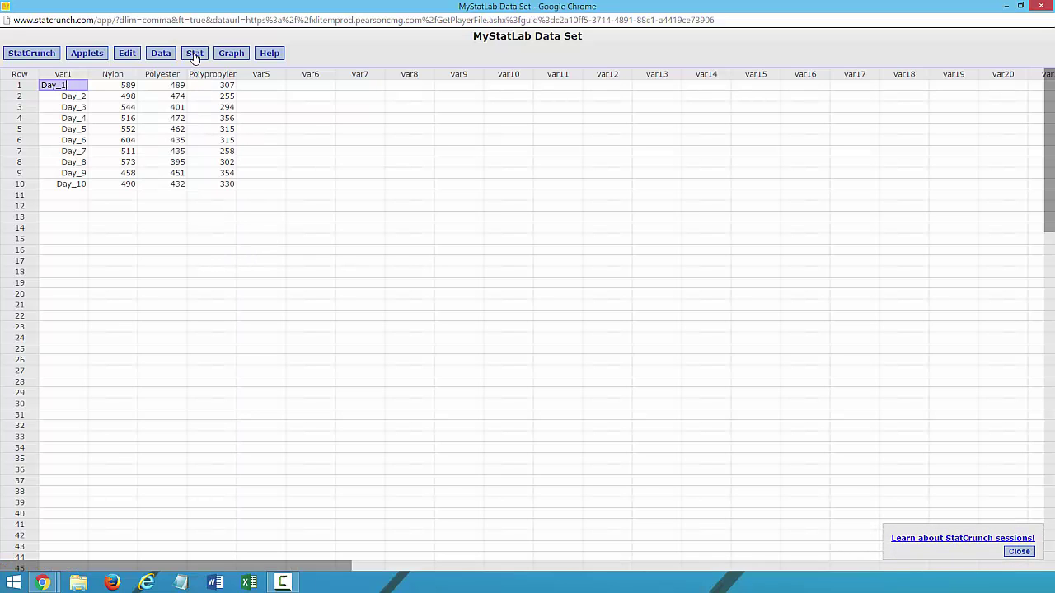
Stack the Nylon, Polyester and Polypropylene columns, storing the labels in Ropes and the values in Strength
left_click(164, 56)
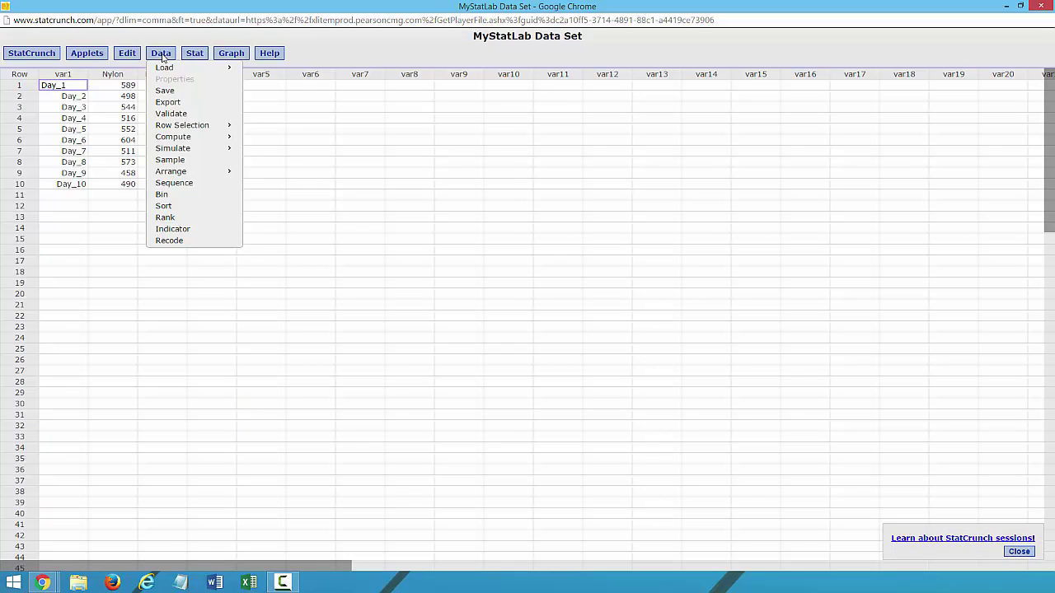
mouse_move(188, 171)
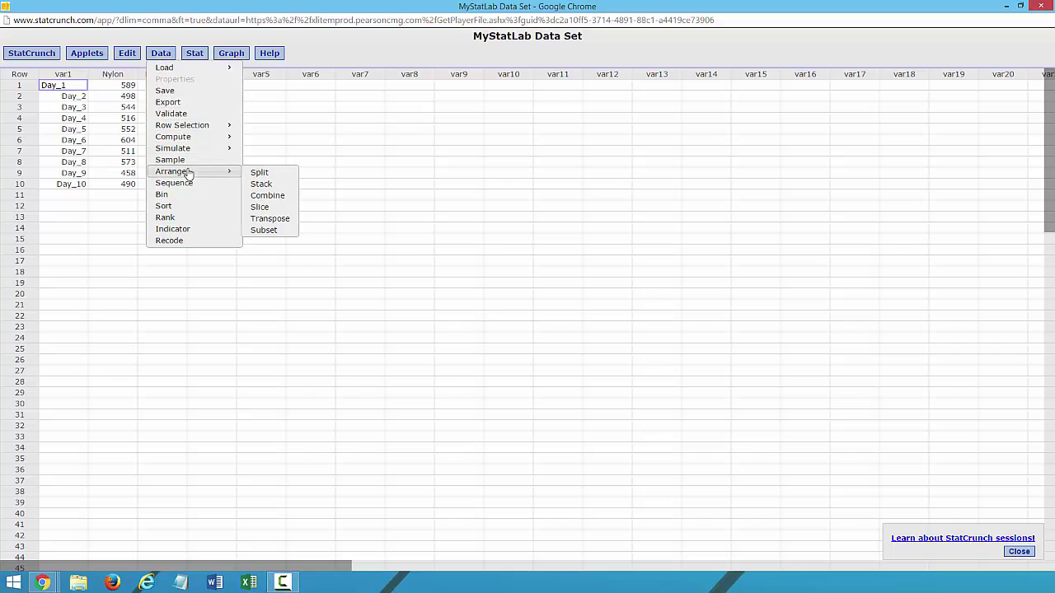
left_click(268, 188)
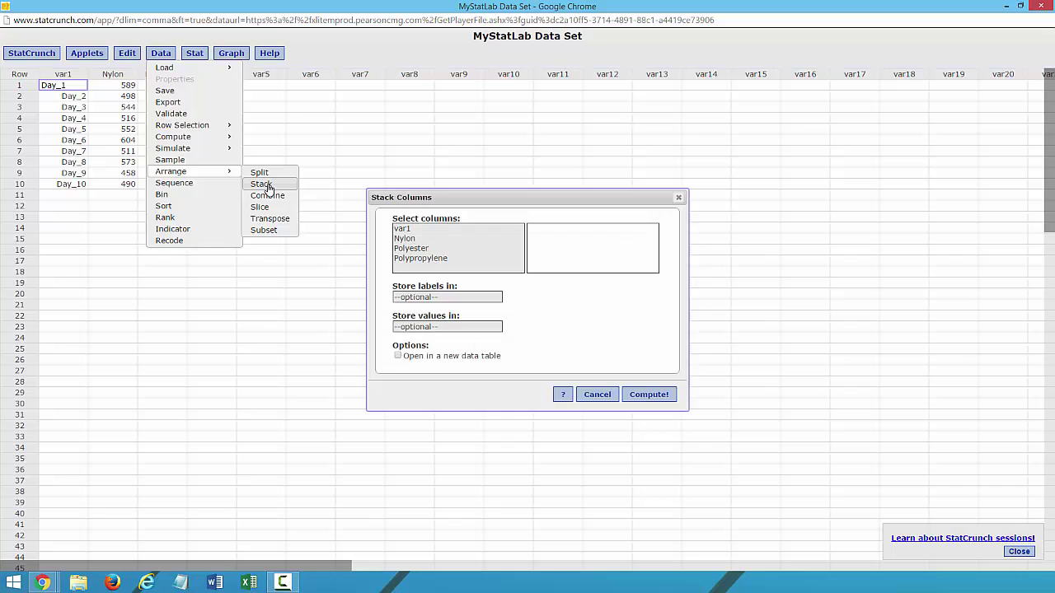
left_click(414, 239)
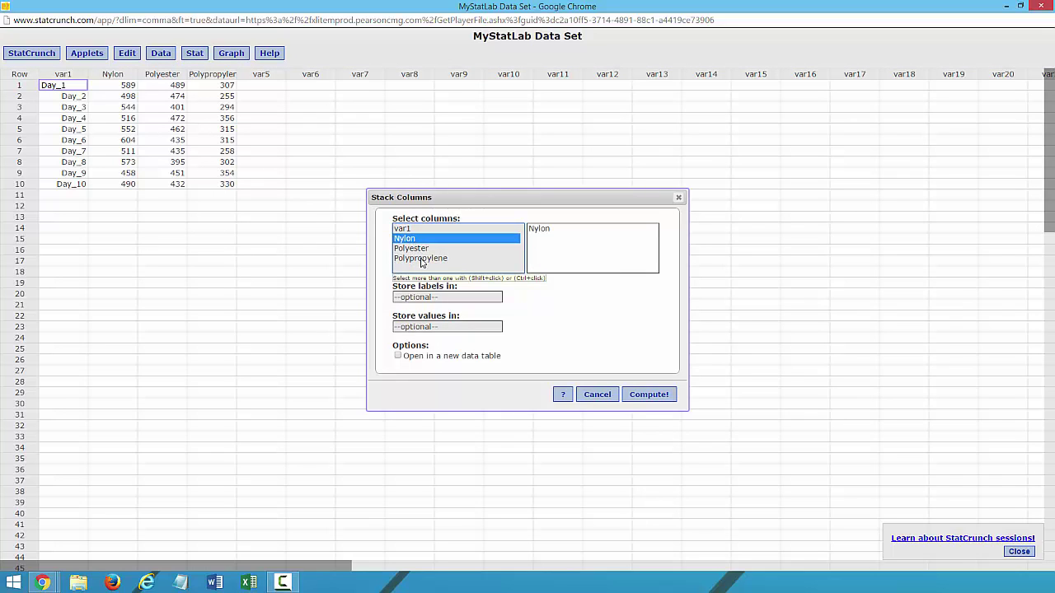
left_click(420, 260, "shift")
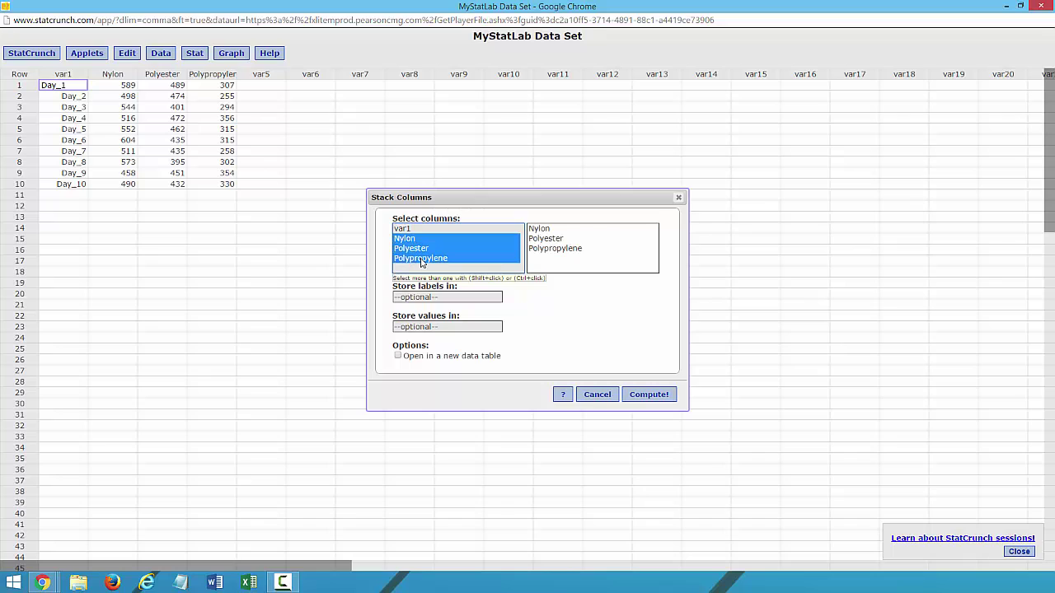
left_click(430, 296)
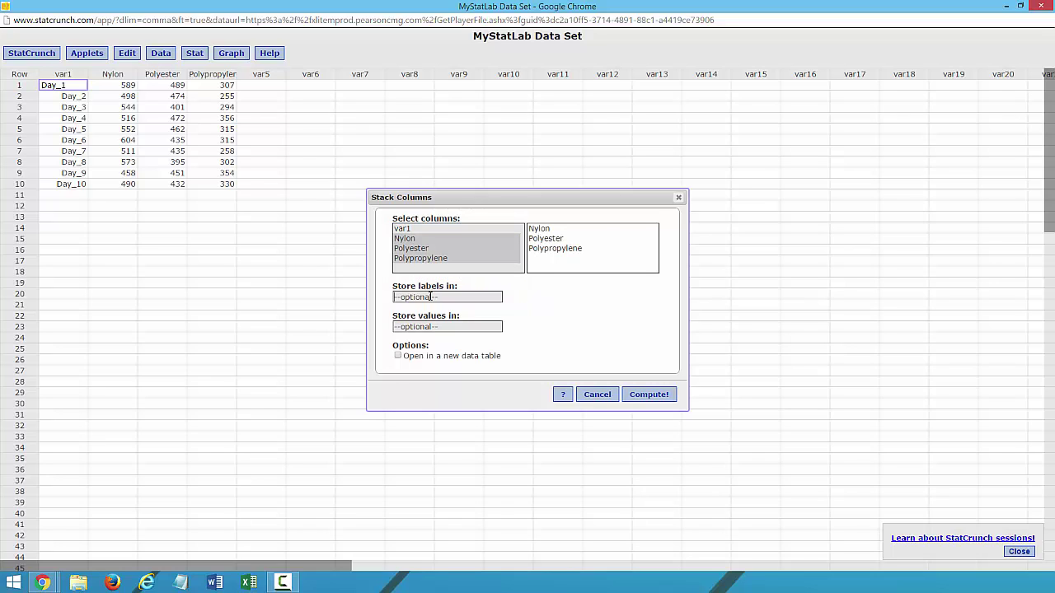
type("Rope")
type("Strength")
left_click(649, 396)
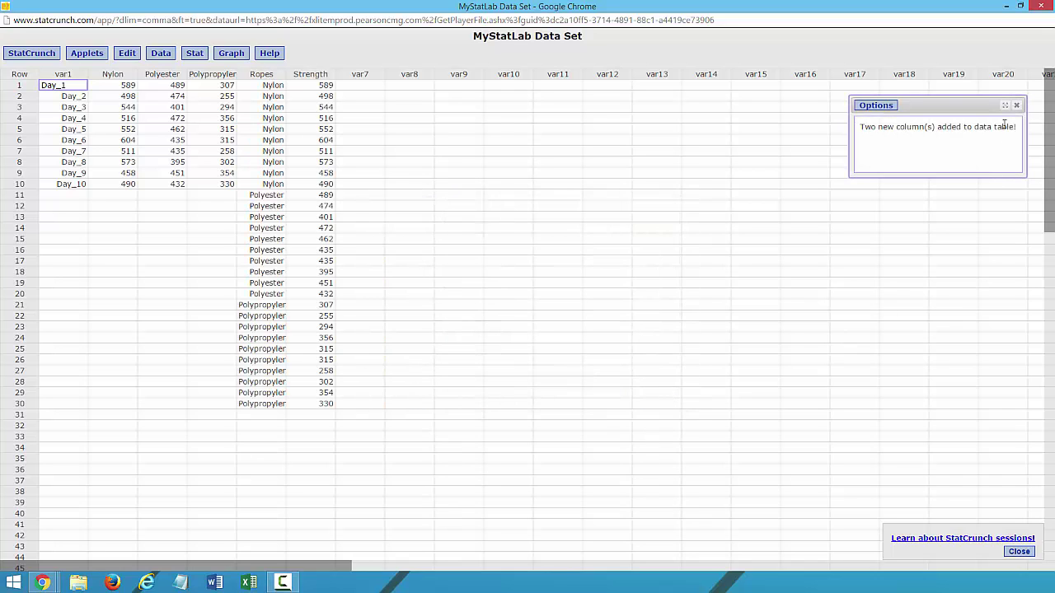
left_click(1016, 105)
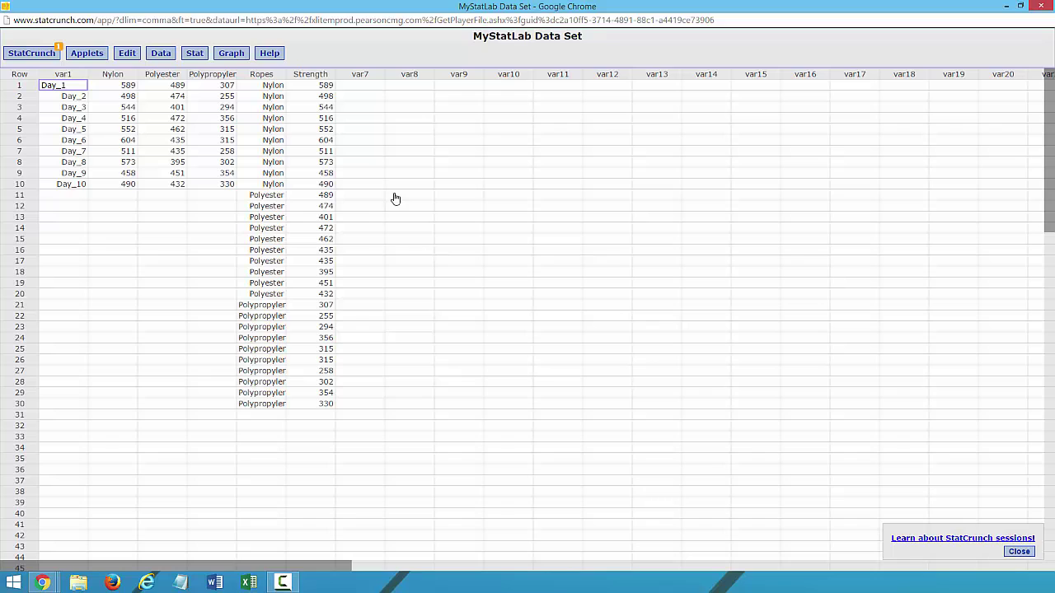
Copy the Day_1 to Day_10 labels into rows 11–20 and 21–30 of the first column, and rename that column Day #
left_click(69, 188, "shift")
key("ctrl+c")
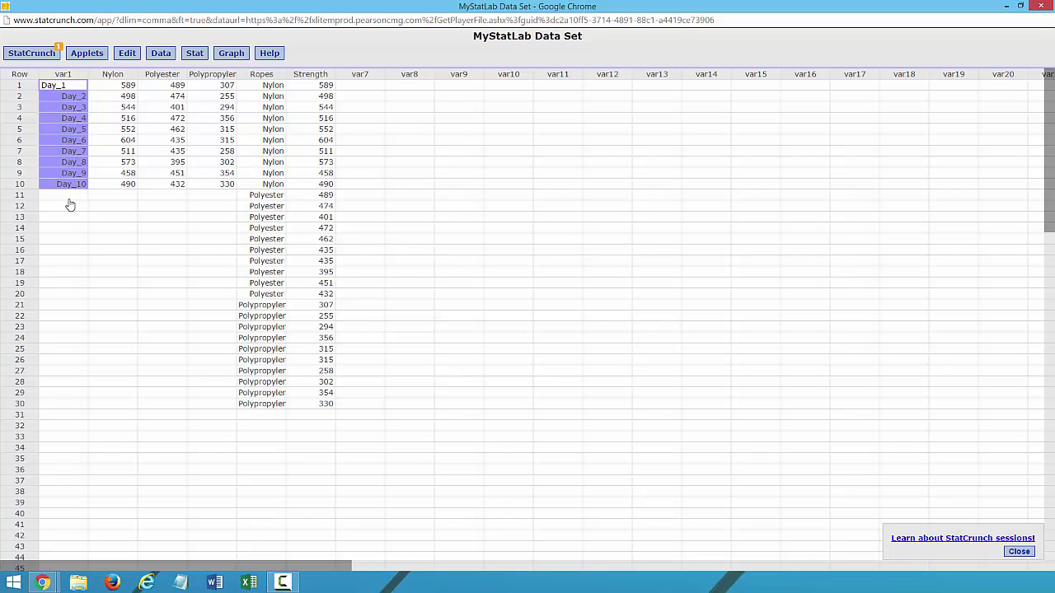
left_click(70, 197)
key("ctrl+v")
left_click(73, 306)
key("ctrl+v")
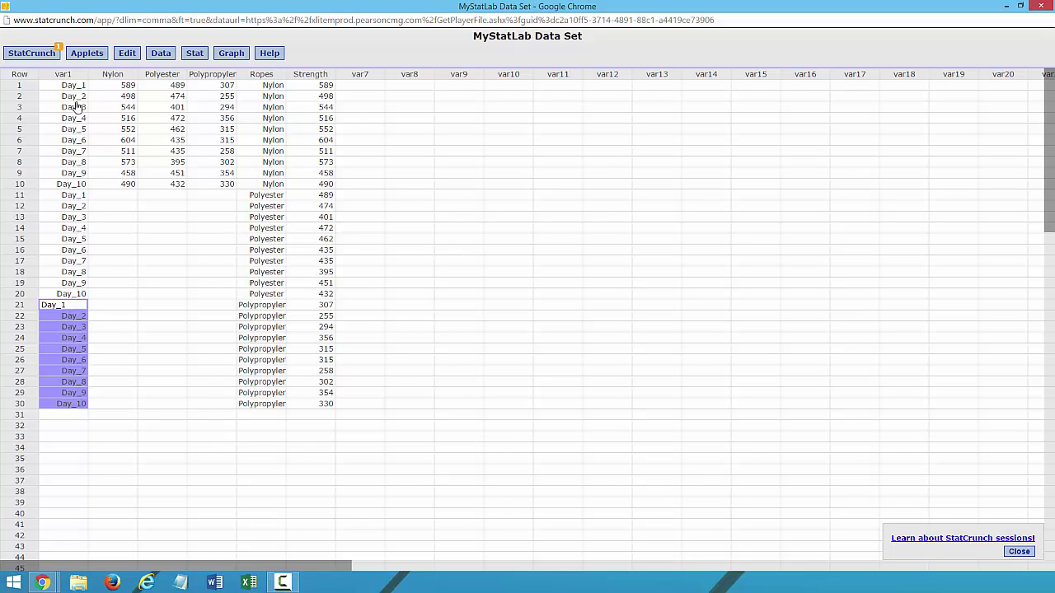
left_click(78, 75)
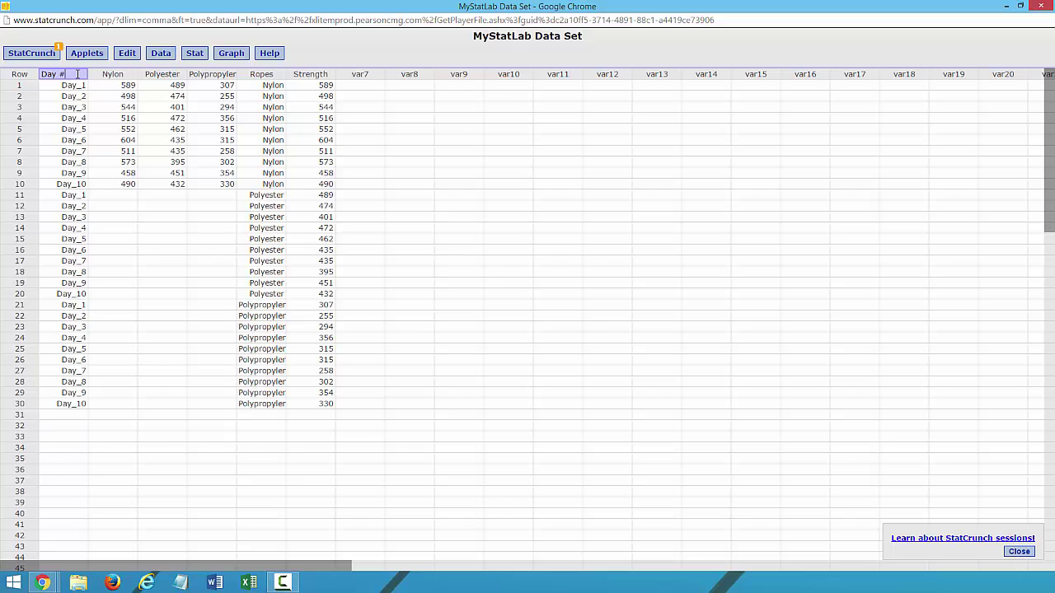
Compute a two-way ANOVA with Strength as responses, Ropes as row factor, Day # as column factor and an additive model, placing the results beside the data
left_click(196, 54)
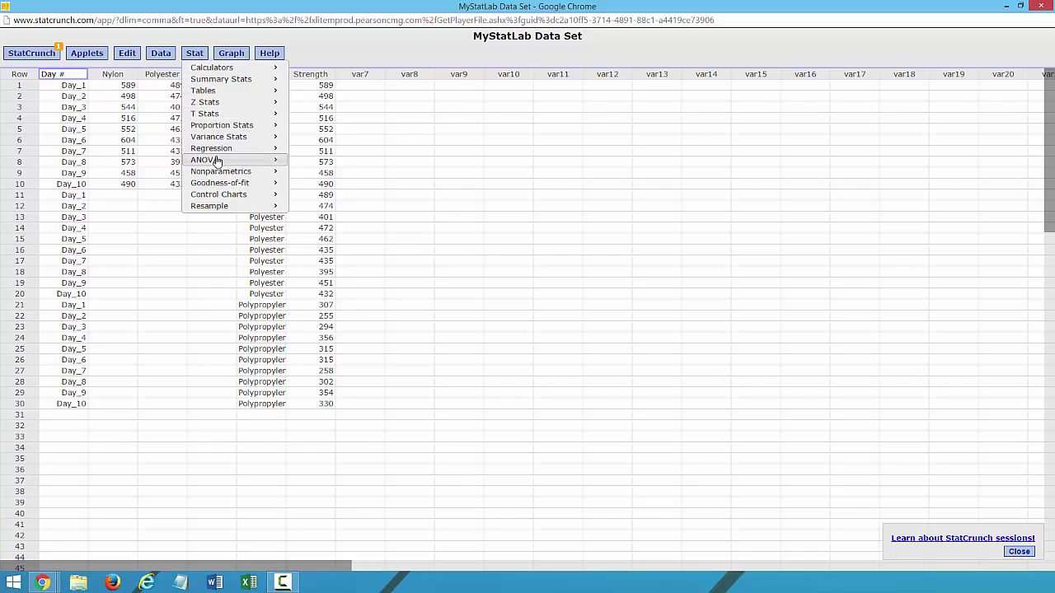
mouse_move(272, 160)
left_click(318, 176)
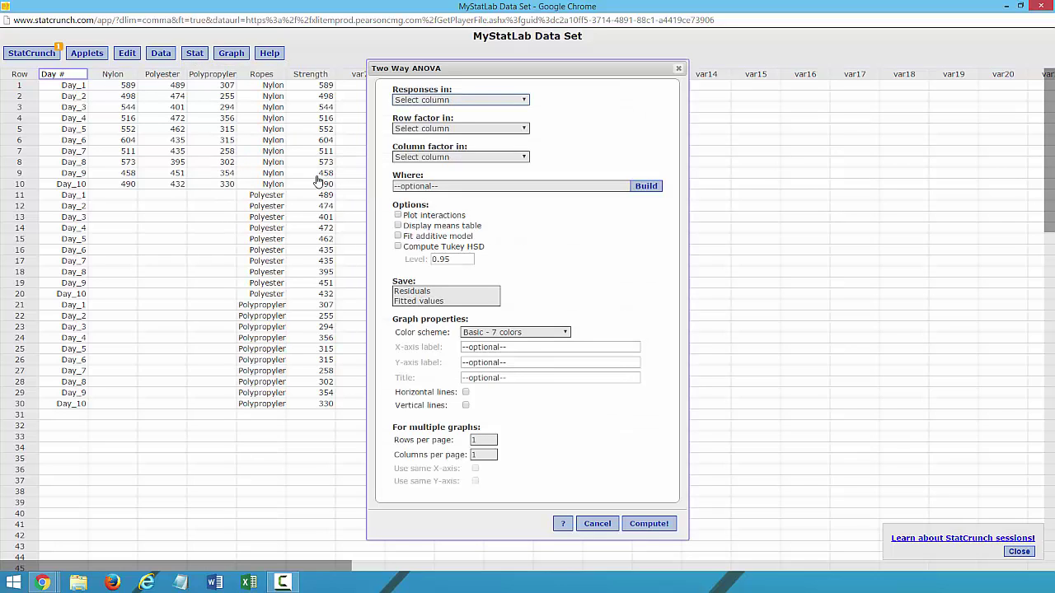
left_click(445, 100)
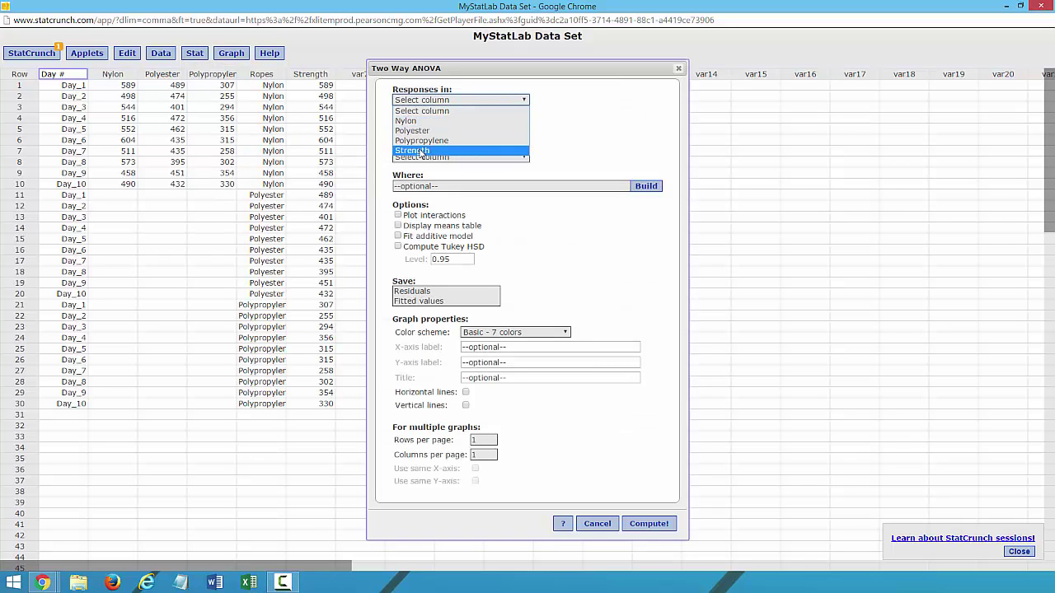
left_click(412, 151)
left_click(424, 129)
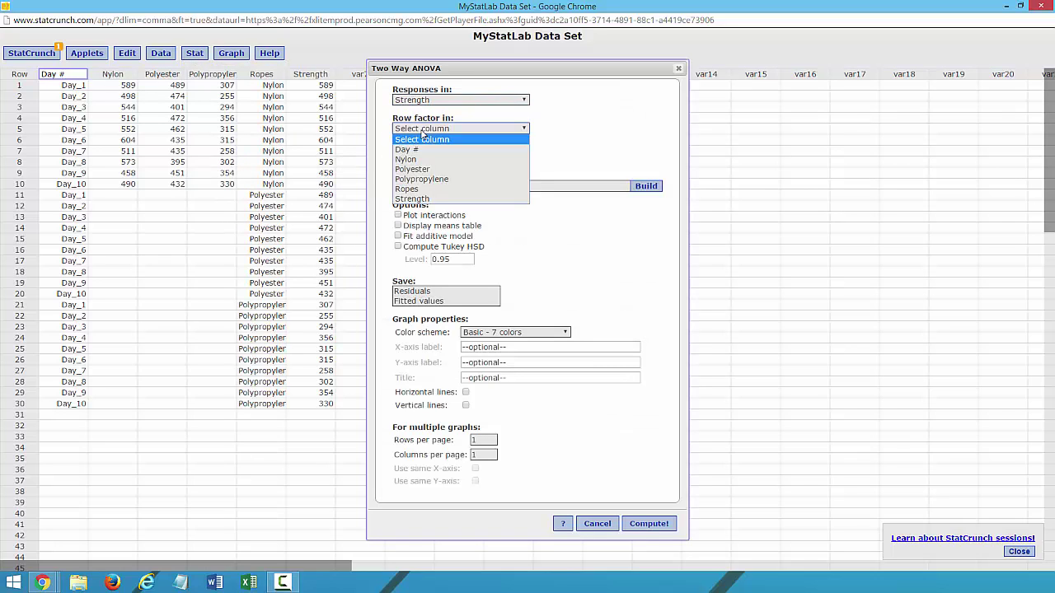
left_click(408, 188)
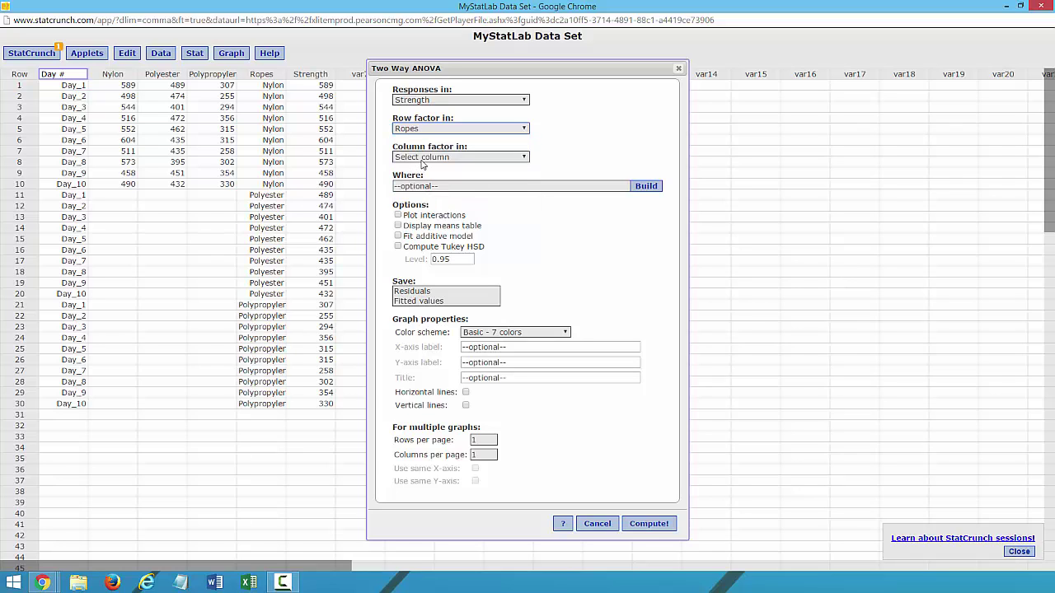
left_click(421, 158)
left_click(426, 179)
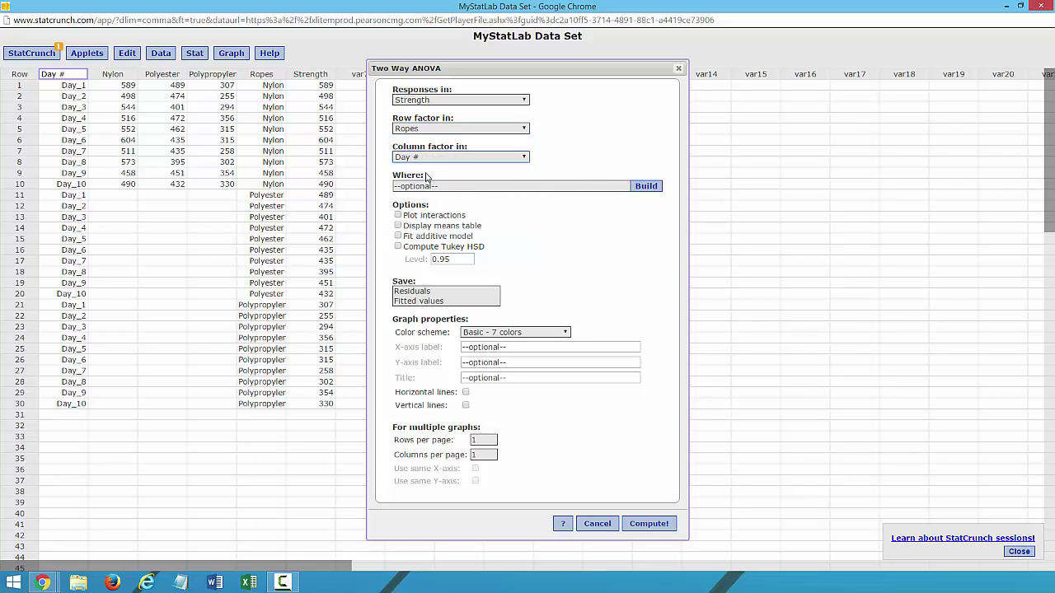
left_click(415, 239)
left_click(651, 525)
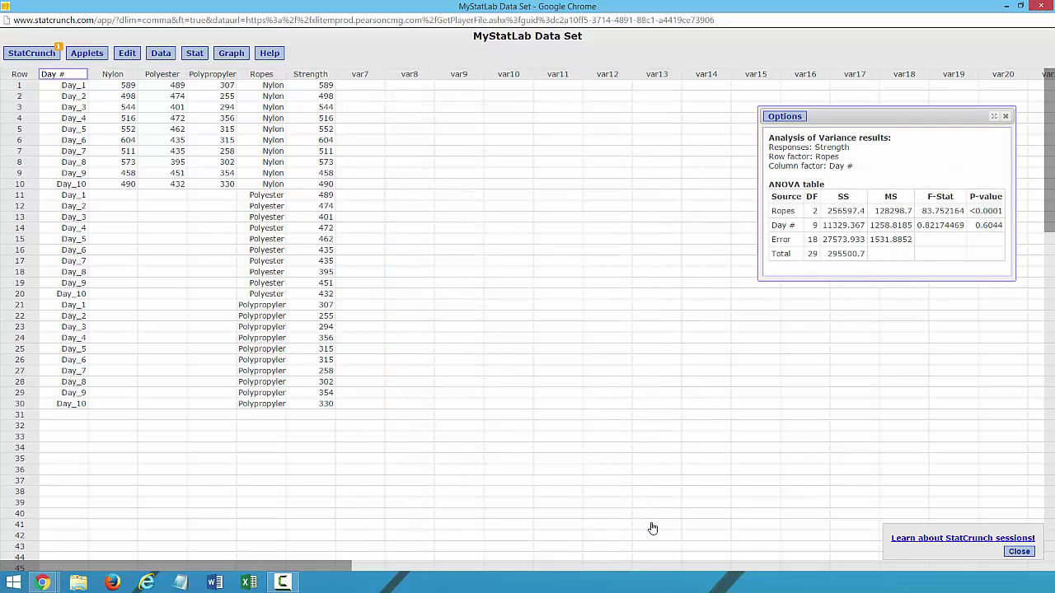
left_click_drag(823, 119, 459, 118)
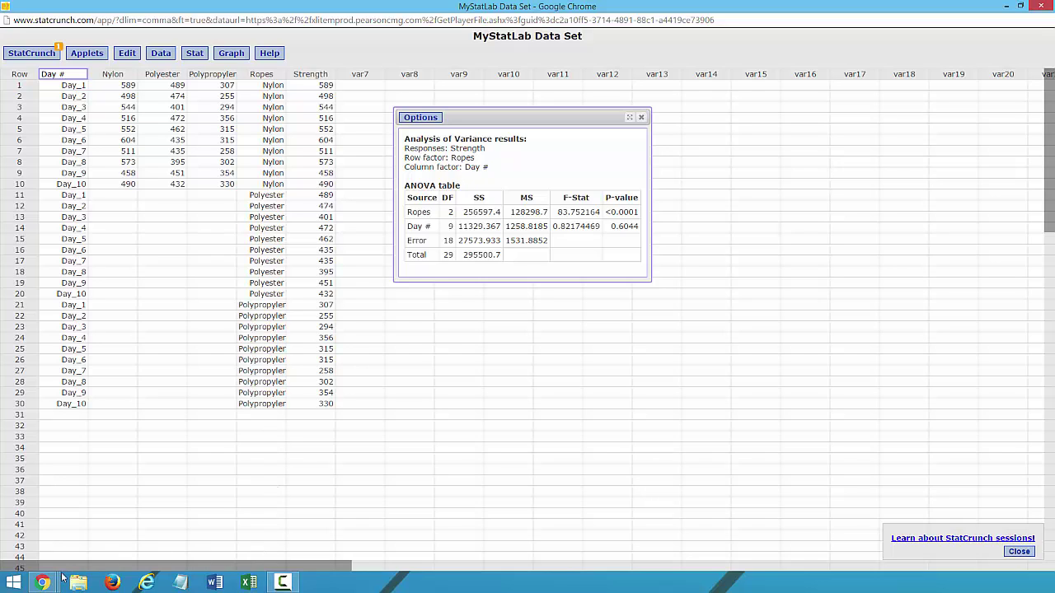
Switch back to the question's data table, open it in Excel and enable the workbook's content
mouse_move(46, 581)
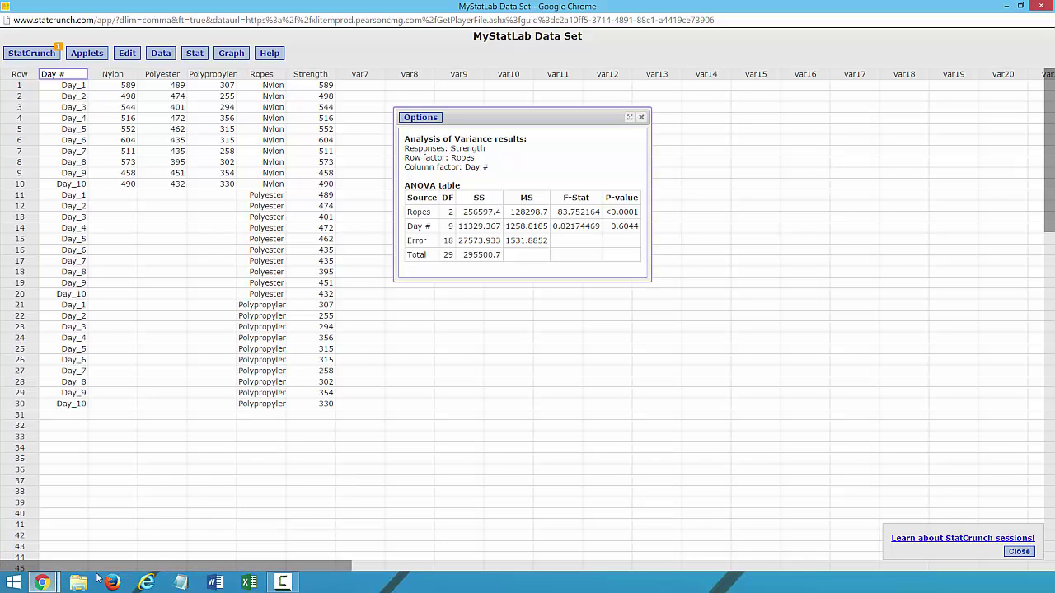
left_click(190, 527)
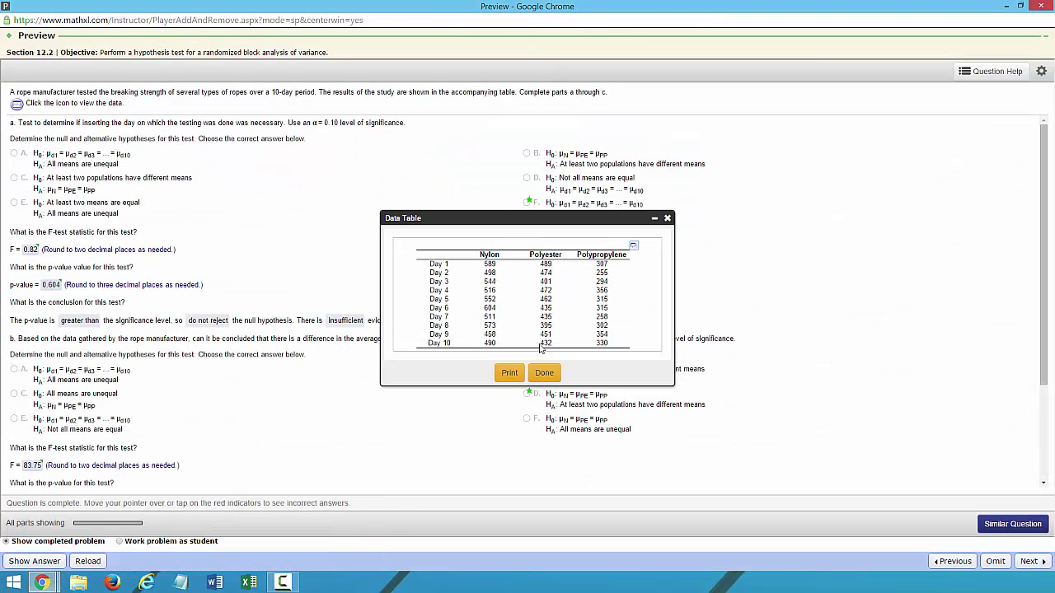
left_click(635, 247)
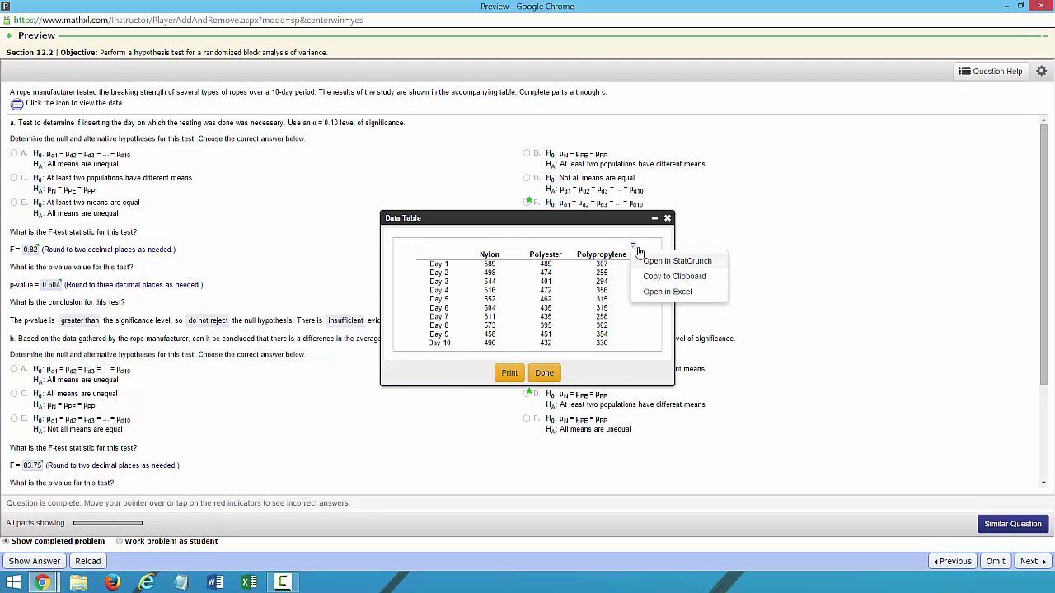
left_click(663, 298)
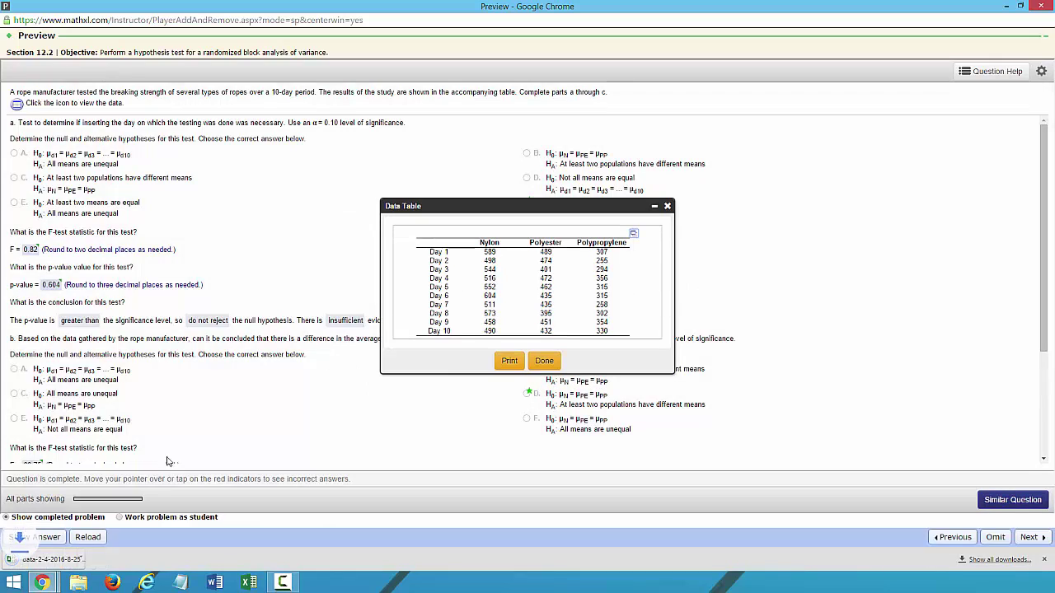
left_click(51, 566)
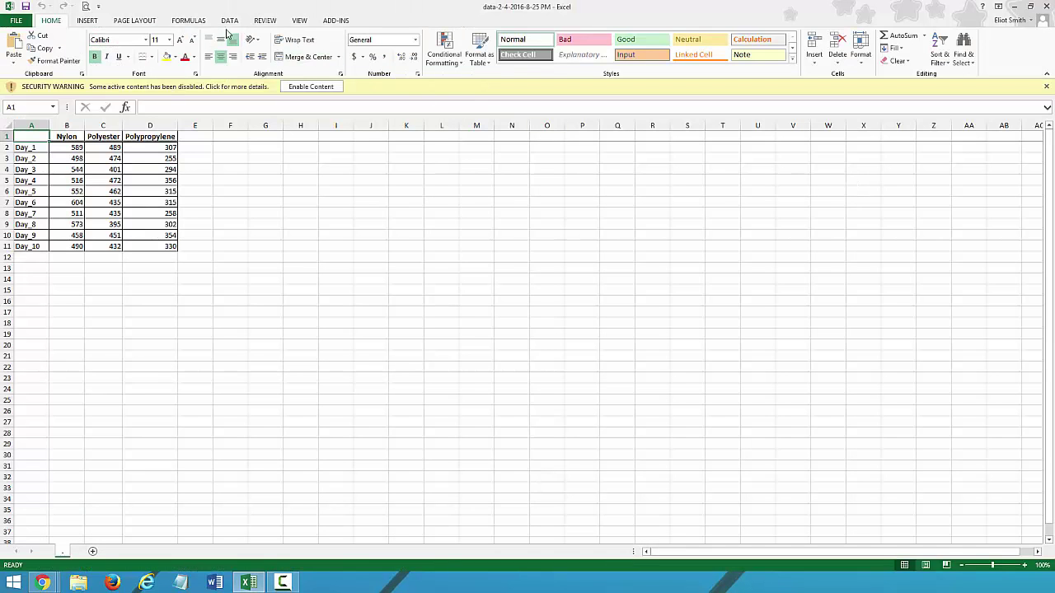
left_click(230, 21)
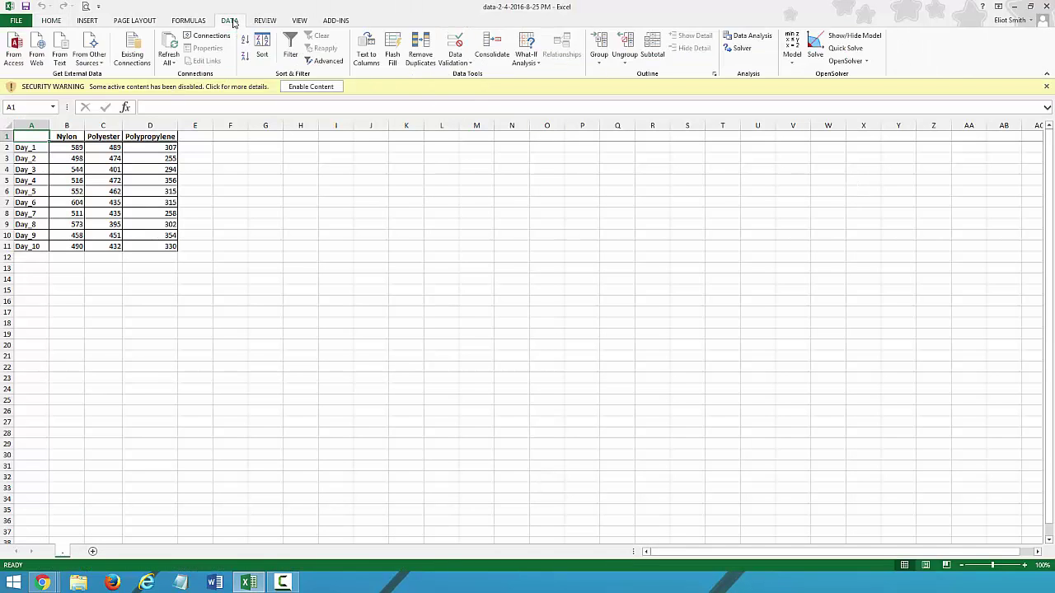
left_click(331, 87)
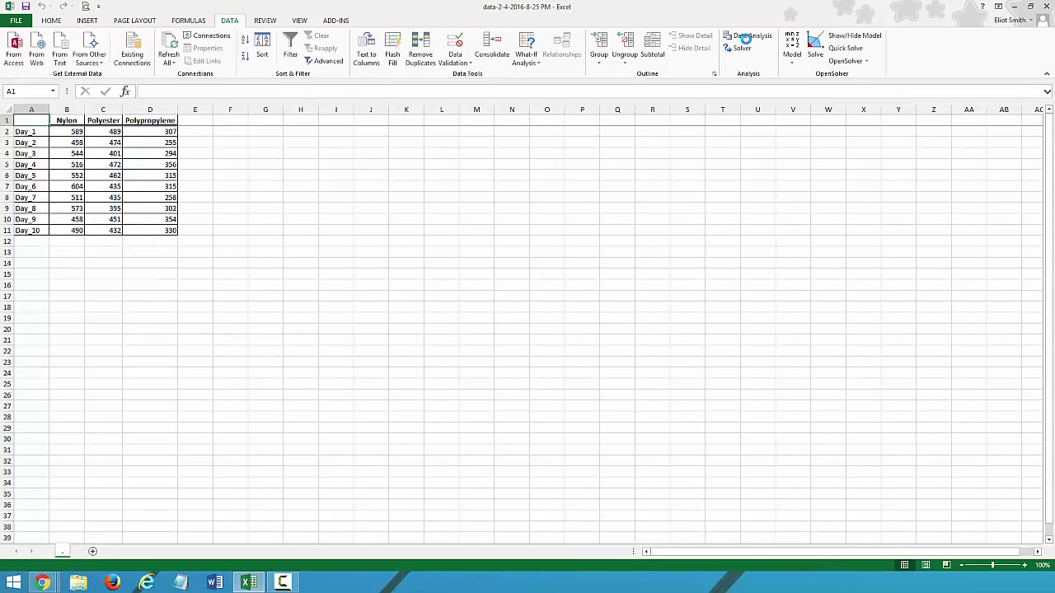
Run Anova: Two-Factor Without Replication on A1:D11 with labels included, sending the output to F13
left_click(748, 37)
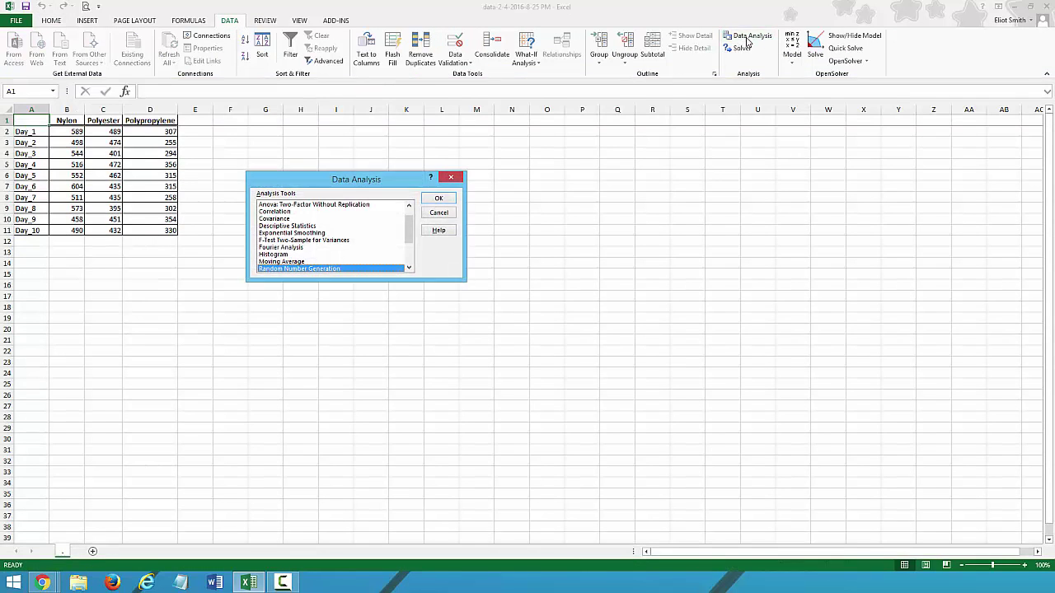
left_click(281, 205)
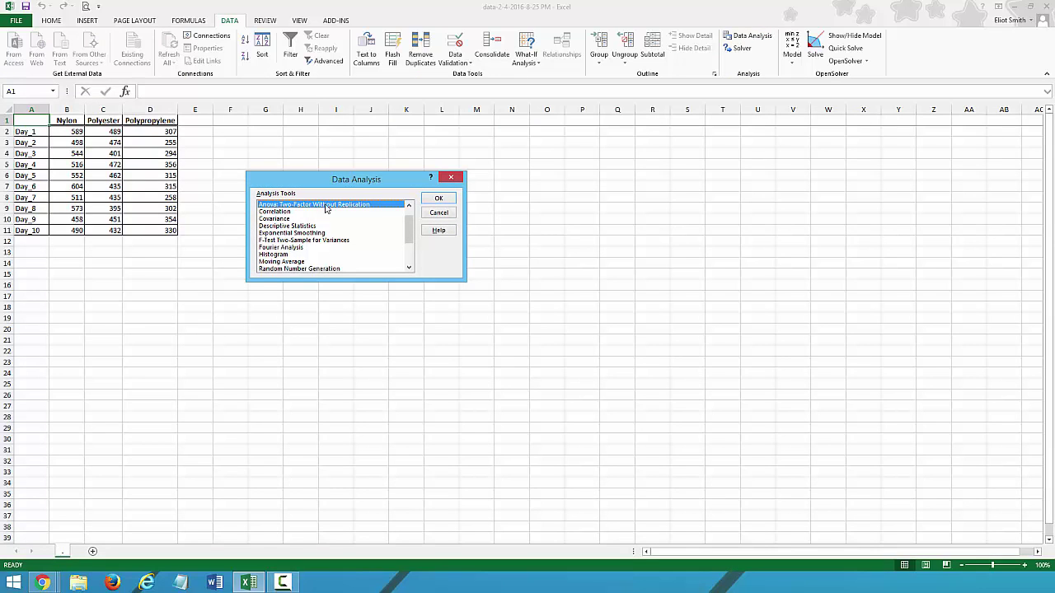
left_click(439, 199)
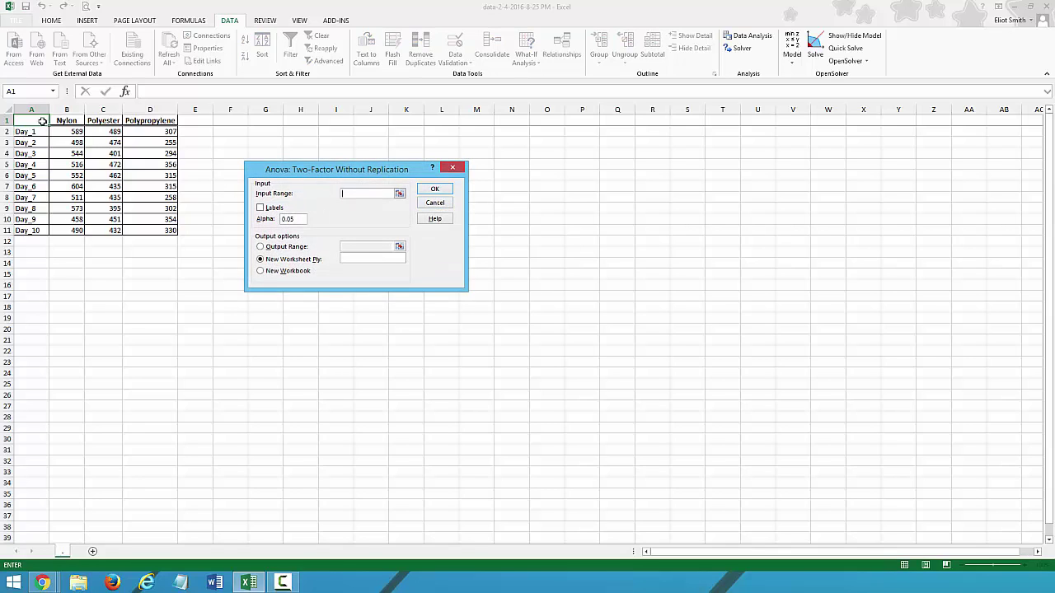
left_click_drag(32, 121, 152, 228)
left_click(260, 209)
left_click(260, 246)
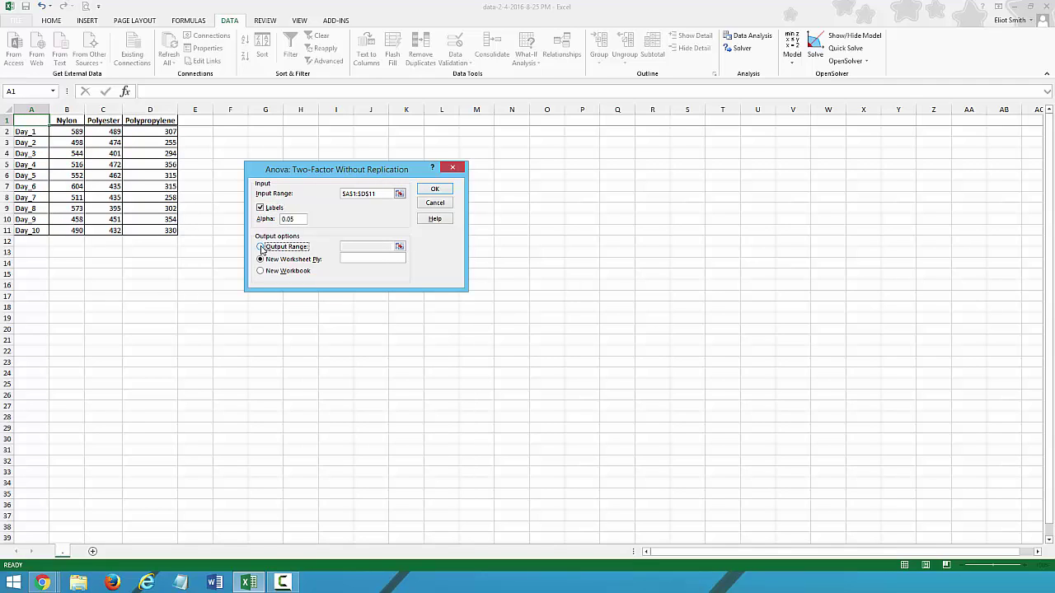
left_click(350, 247)
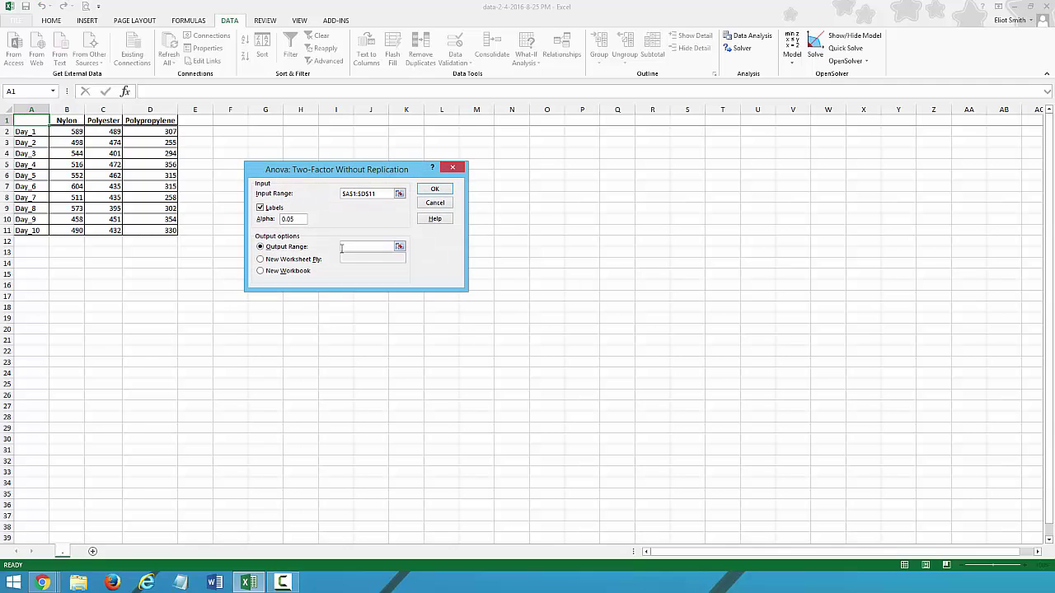
left_click(232, 252)
left_click(433, 191)
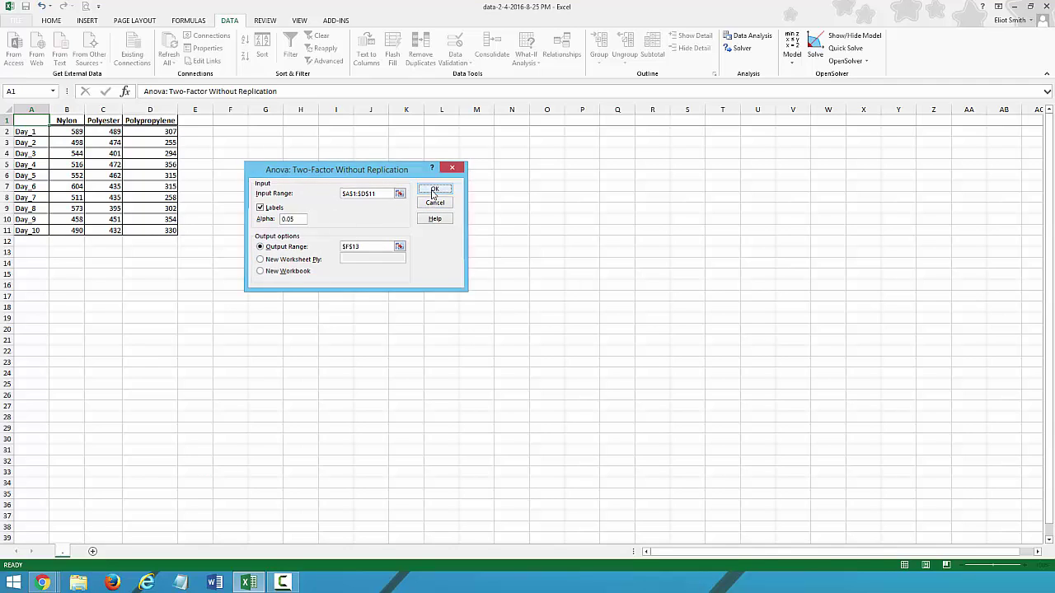
left_click(230, 251)
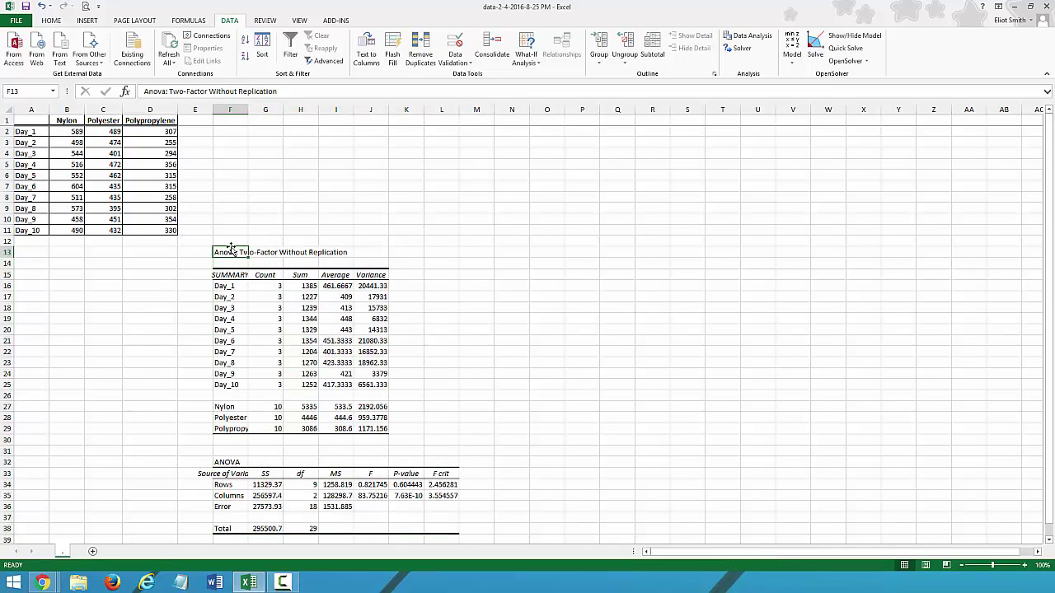
Autofit columns F to L to their contents, parking the ANOVA title in E13 meanwhile and returning it to F13
left_click(207, 254)
left_click(235, 251)
left_click(244, 111)
left_click_drag(246, 113, 402, 111)
double_click(387, 112)
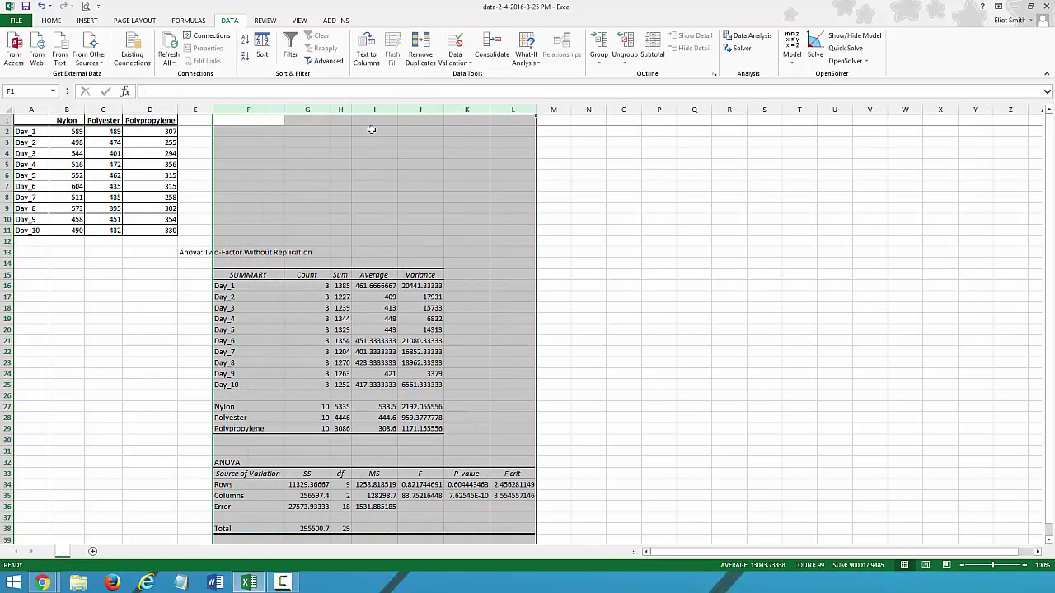
left_click(198, 248)
left_click_drag(198, 247, 233, 250)
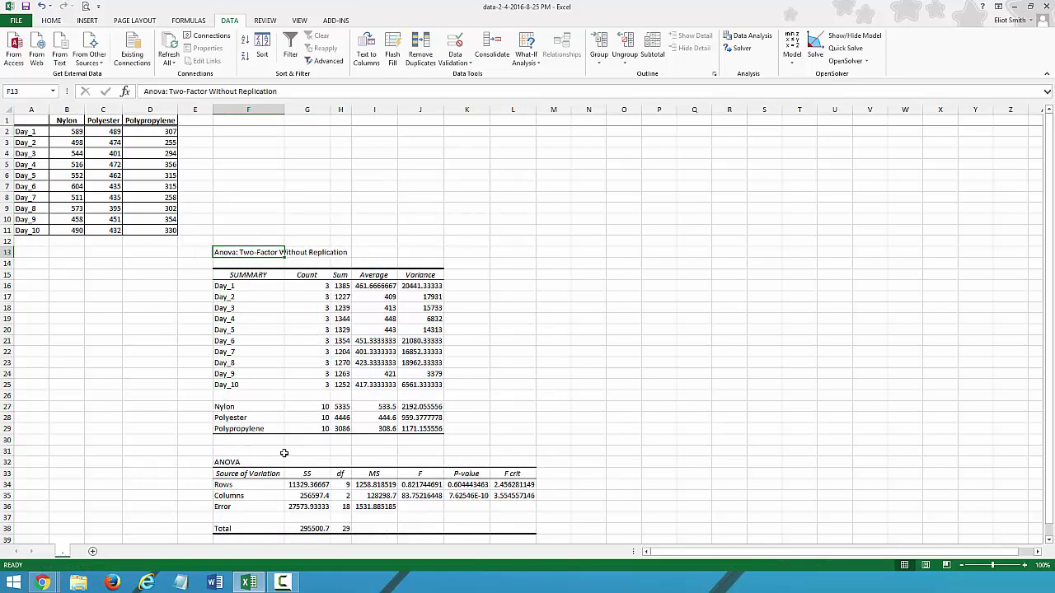
Highlight the Rows line F34:L34 of the ANOVA table, and enter the header DAY # in A1
left_click(252, 488)
left_click(506, 485, "shift")
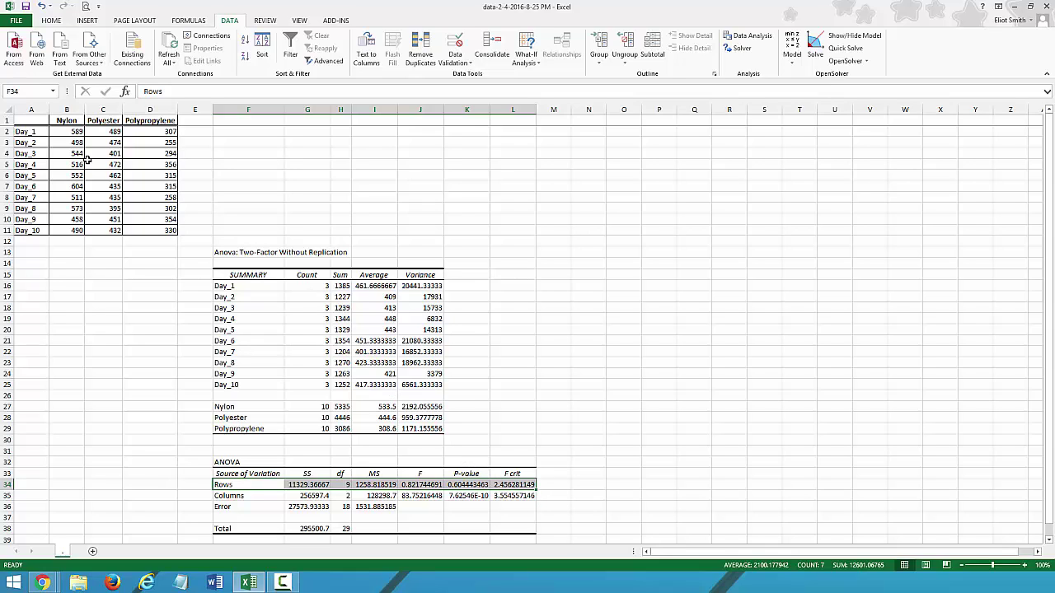
left_click(37, 124)
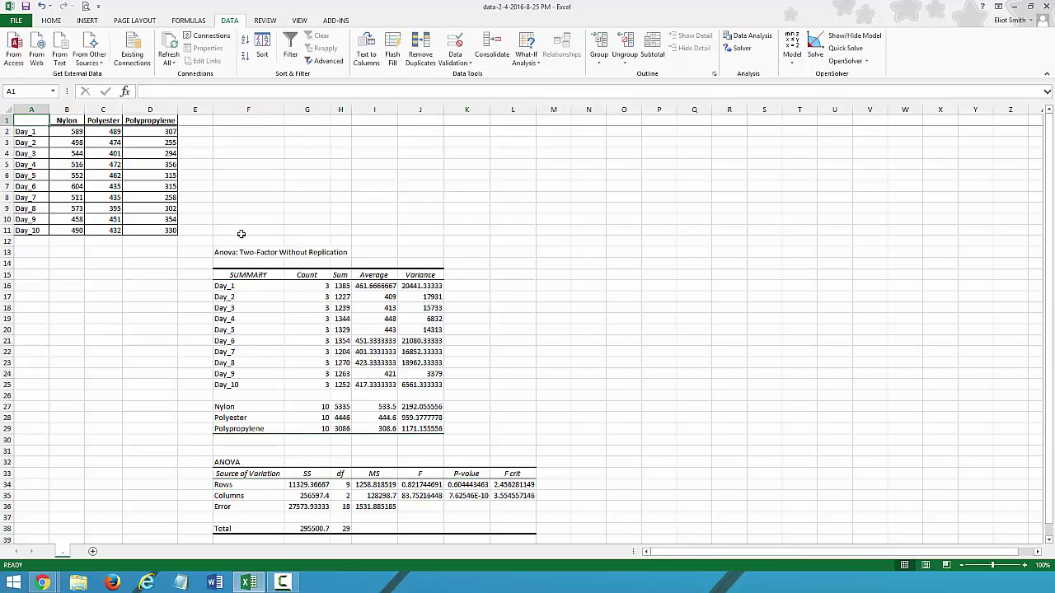
type("DAY #")
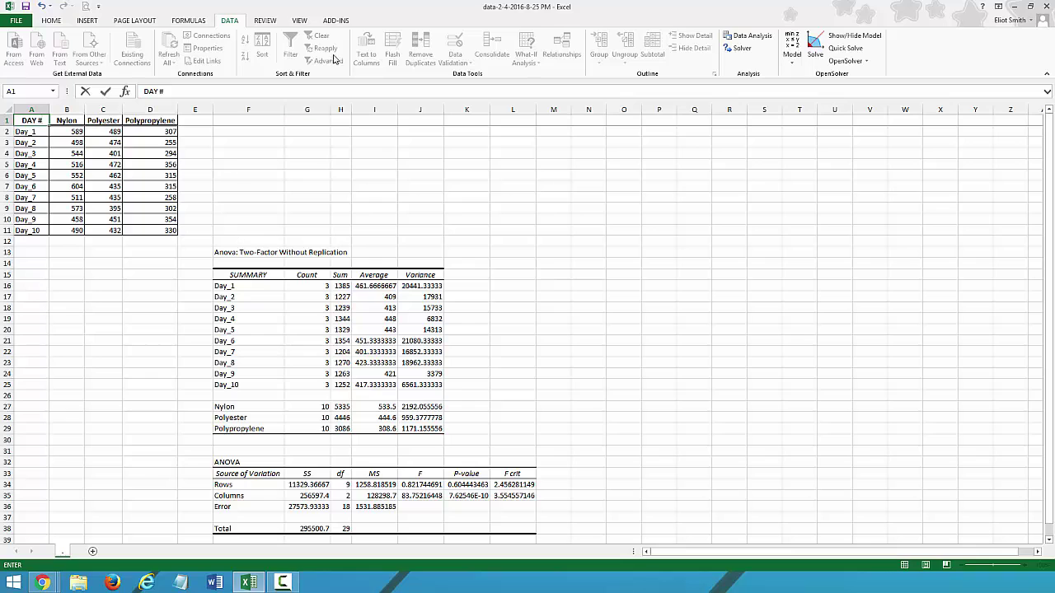
left_click(336, 19)
left_click(34, 40)
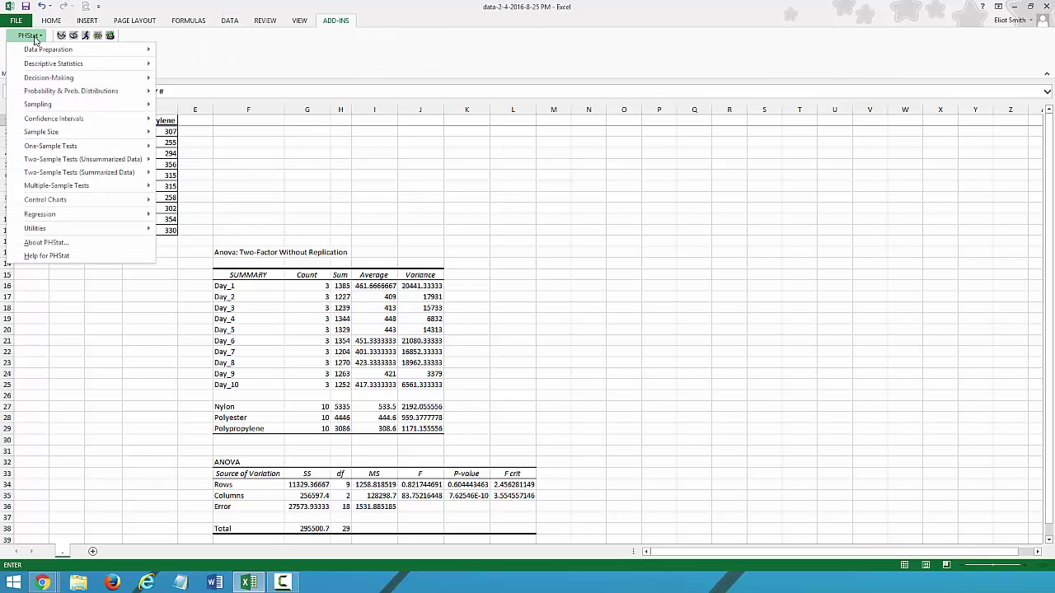
mouse_move(45, 188)
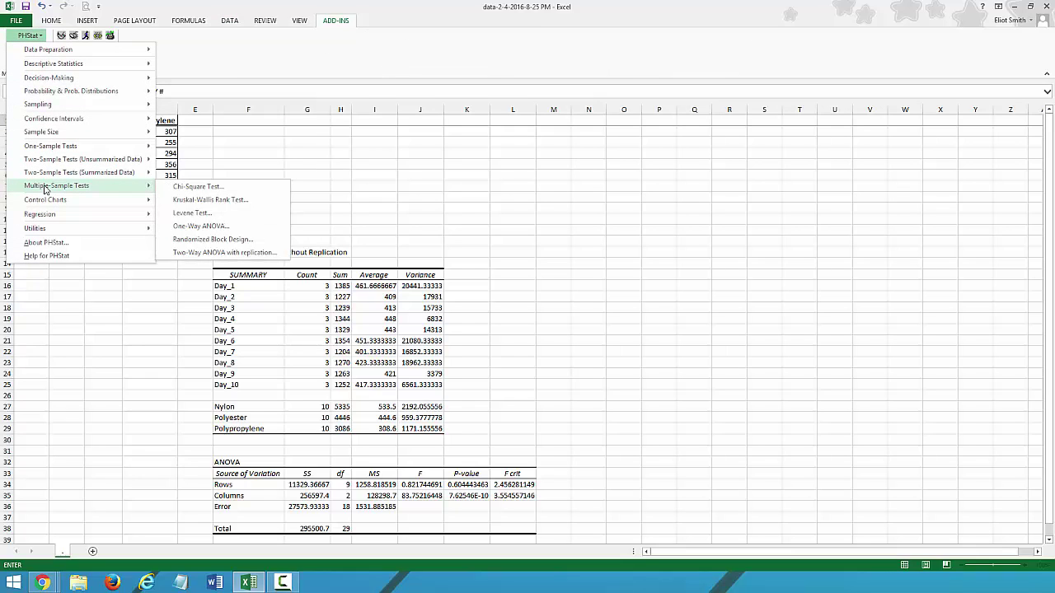
left_click(211, 240)
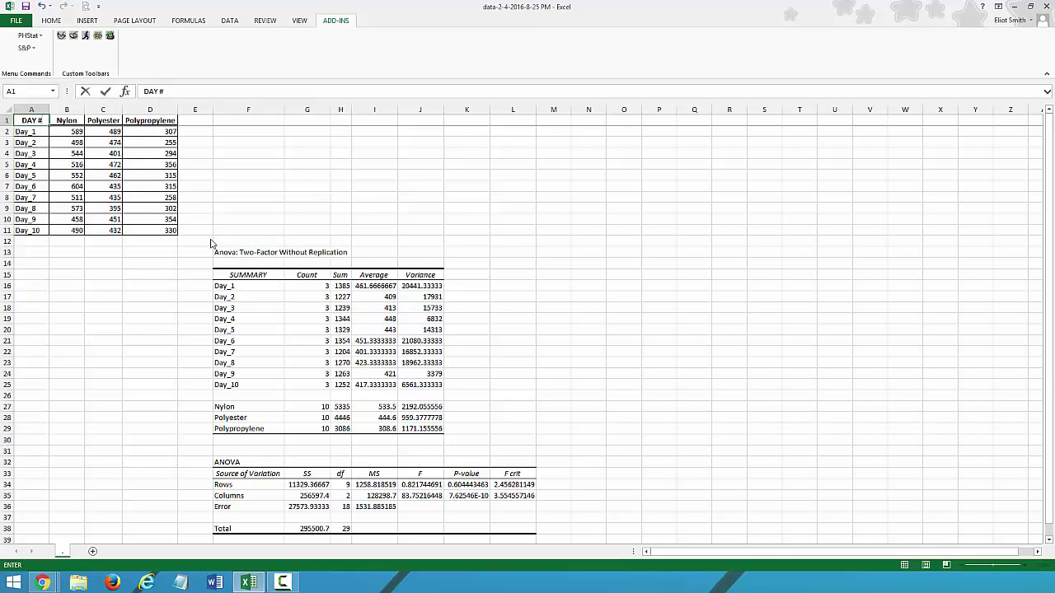
Commit the A1 entry and run PHStat's Randomized Block Design on A1:D11 with labels, 0.05 significance and the title Example for Video
left_click(225, 154)
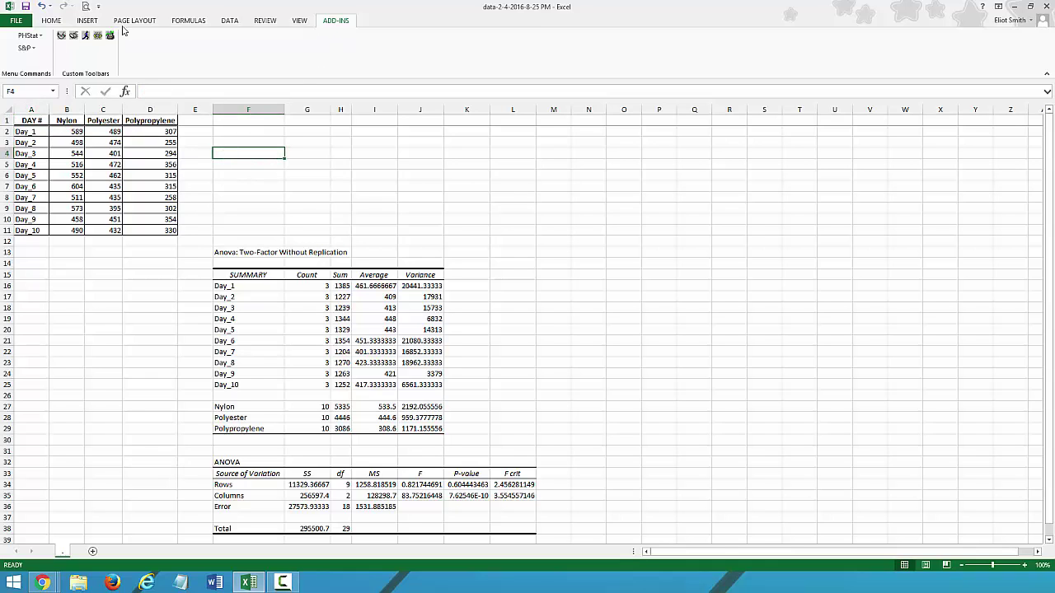
left_click(29, 35)
mouse_move(47, 187)
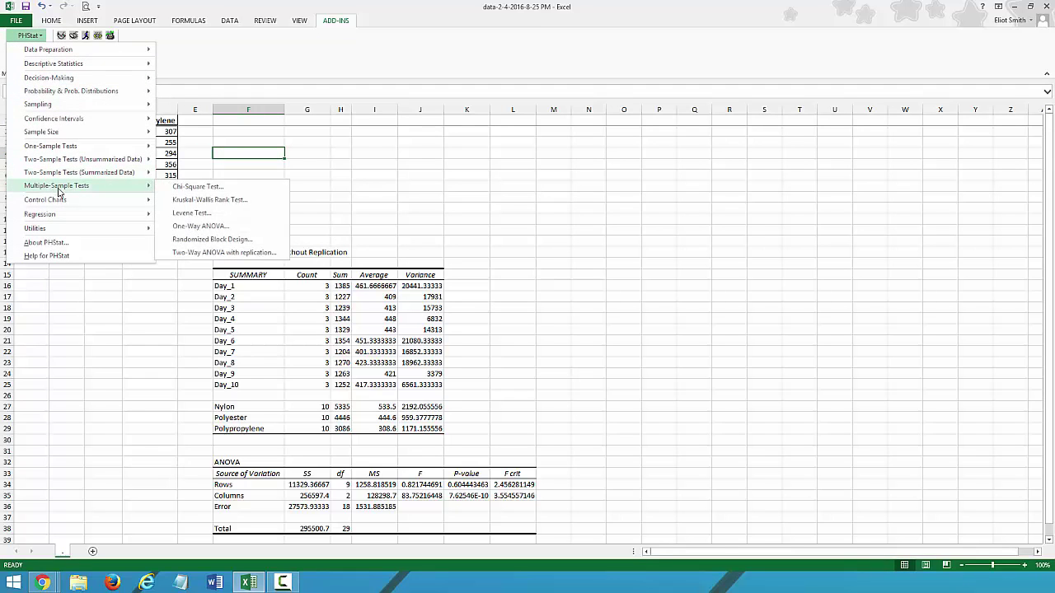
left_click(211, 239)
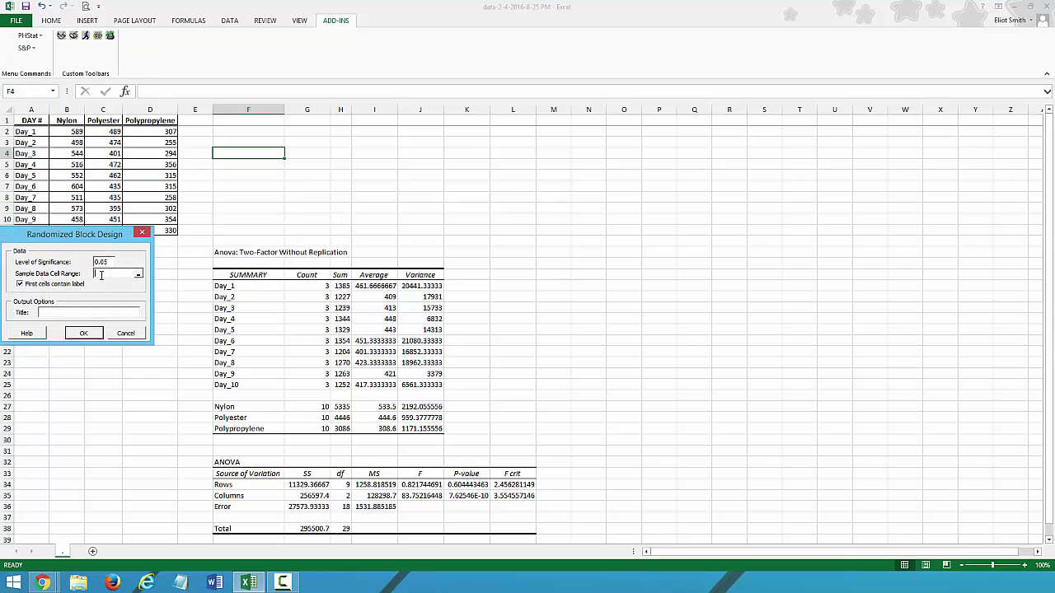
left_click_drag(27, 120, 132, 198)
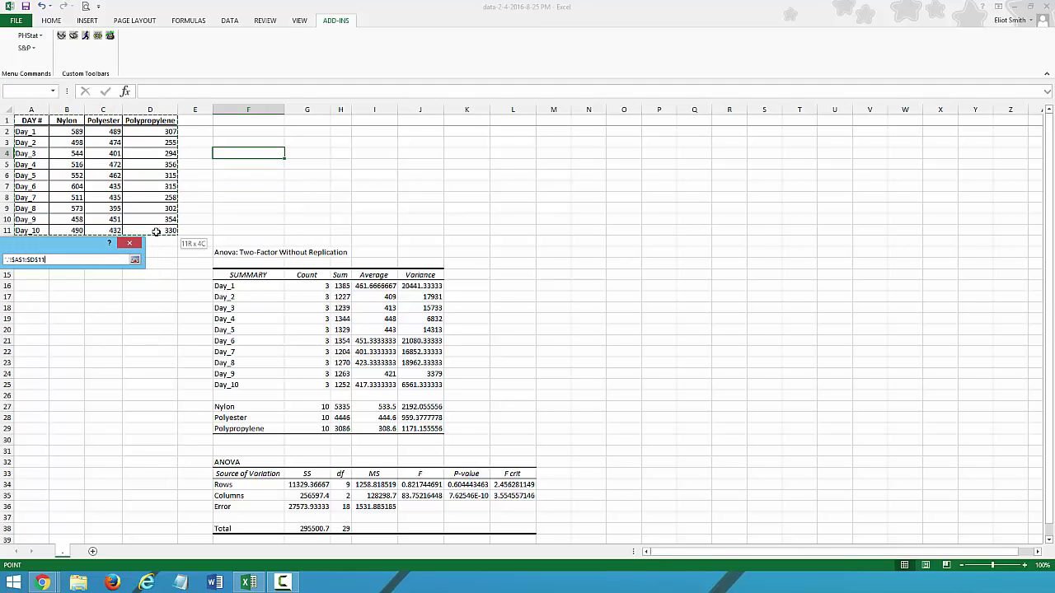
left_click_drag(155, 231, 155, 232)
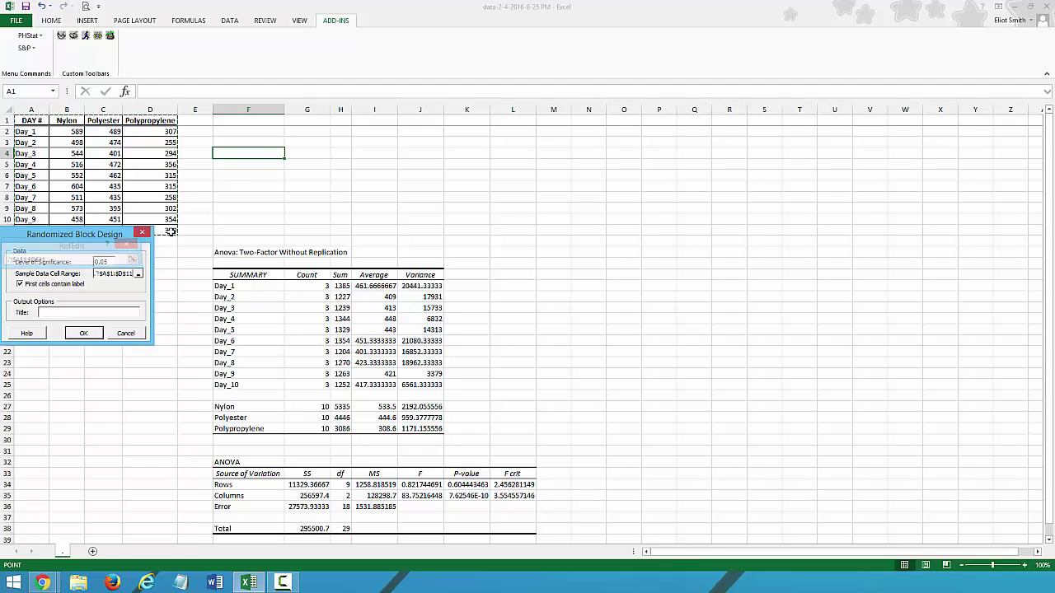
left_click(75, 314)
type("Example for Video")
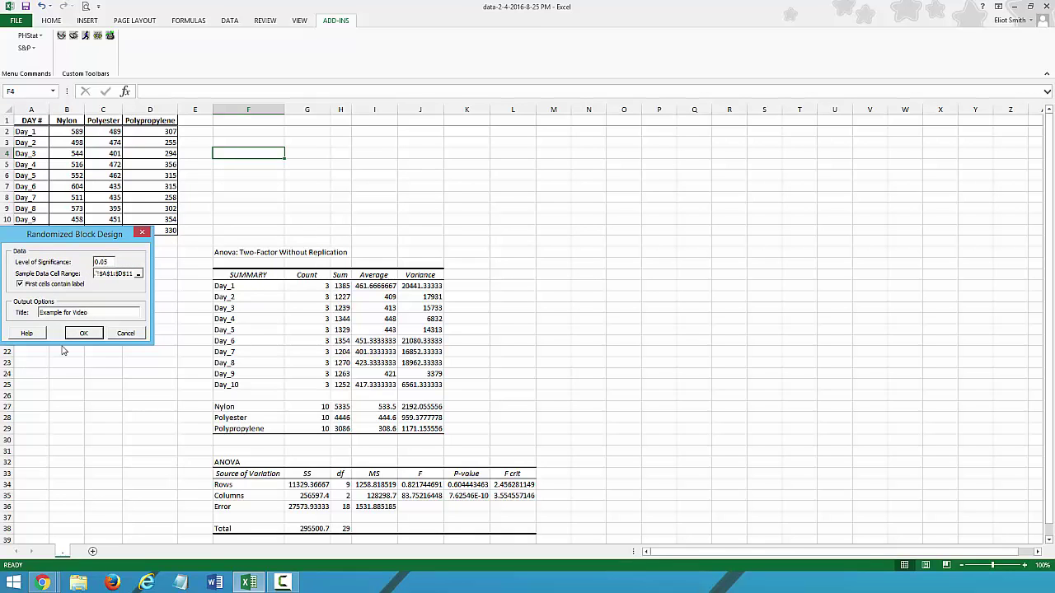
left_click(83, 333)
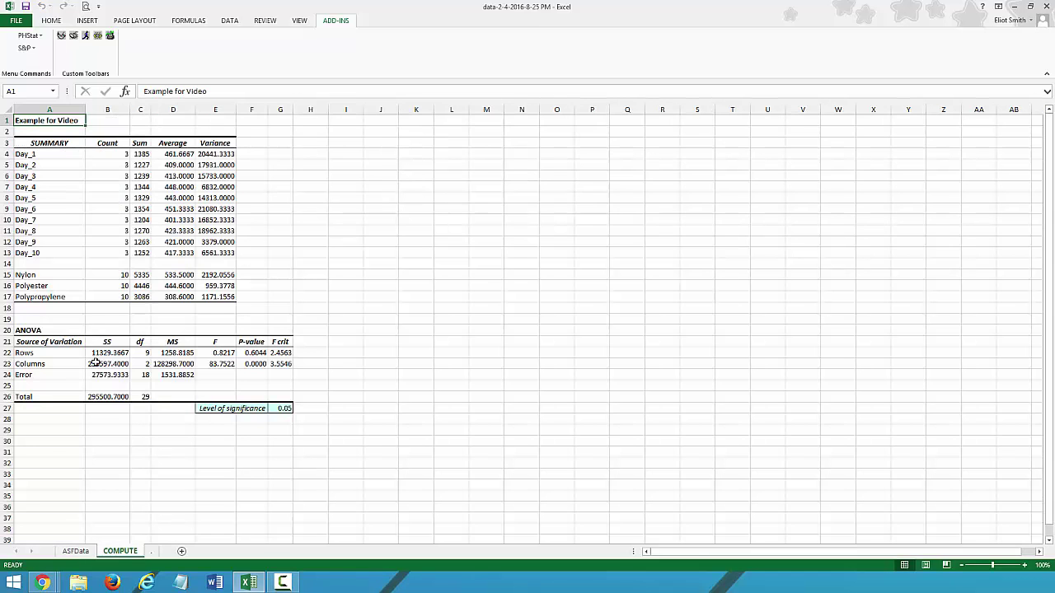